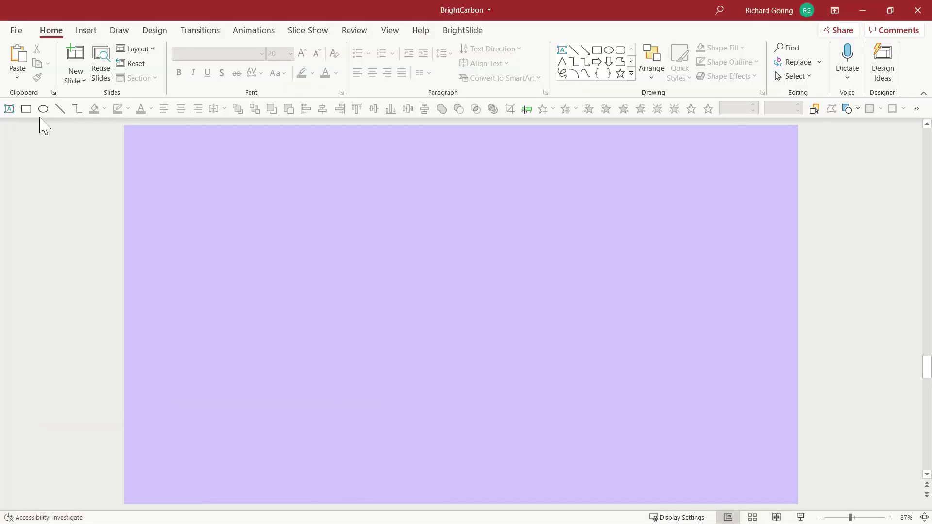
Draw a dark circle on the slide's left and give it a zigzag Custom Path motion animation.
click(44, 109)
drag(174, 291, 245, 362)
click(256, 31)
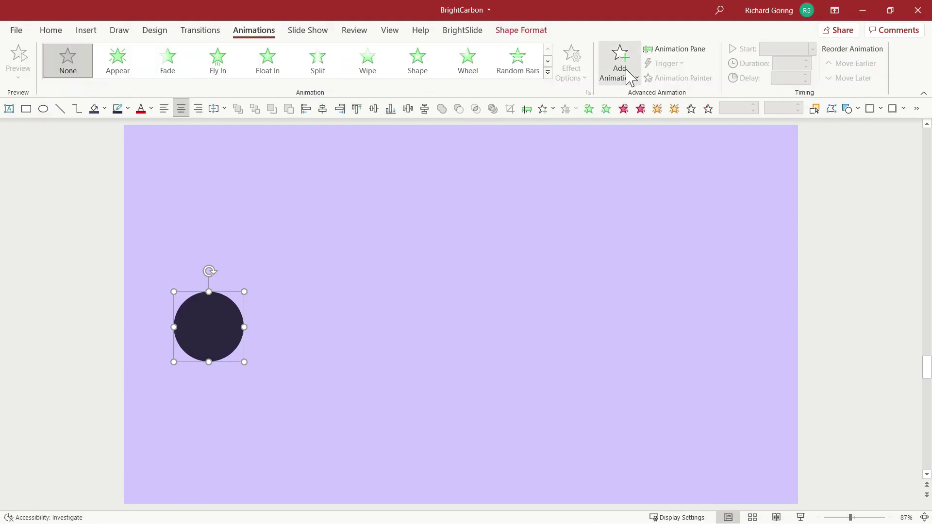
click(675, 49)
click(630, 67)
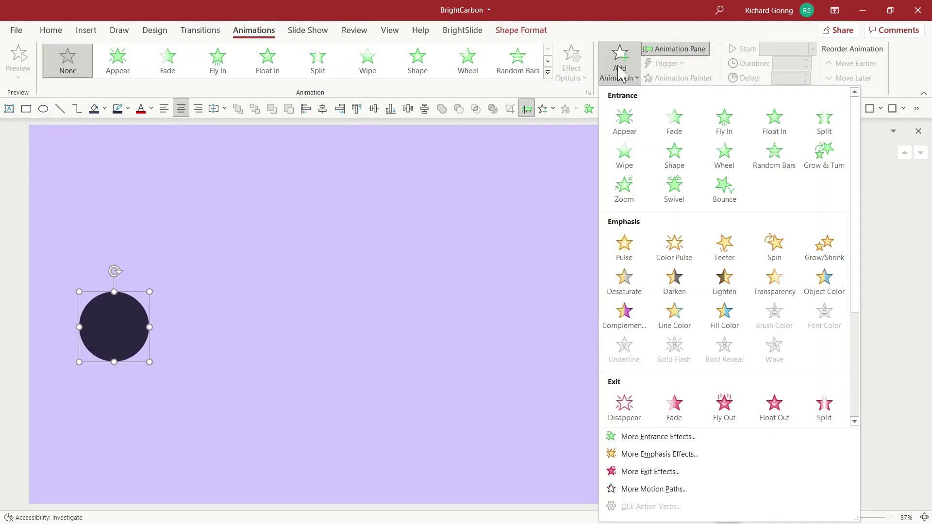
scroll(660, 272, down, 3)
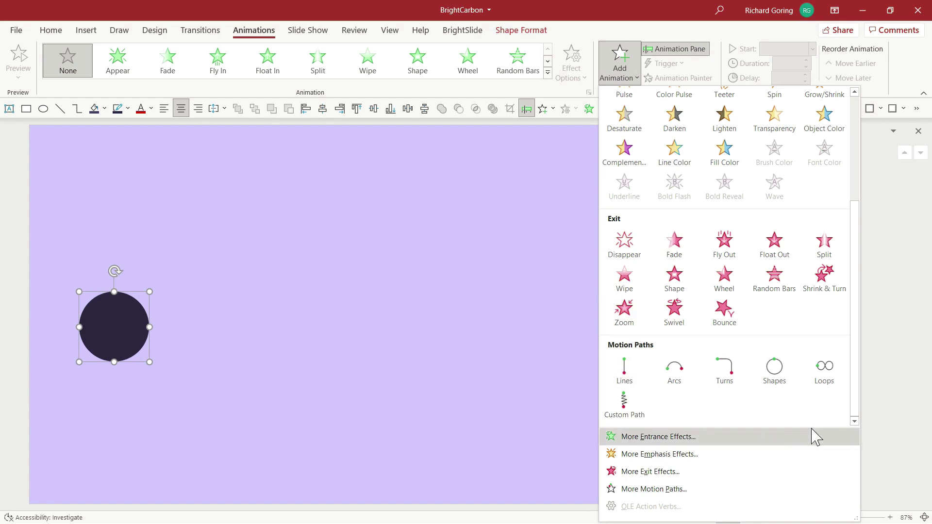
click(622, 405)
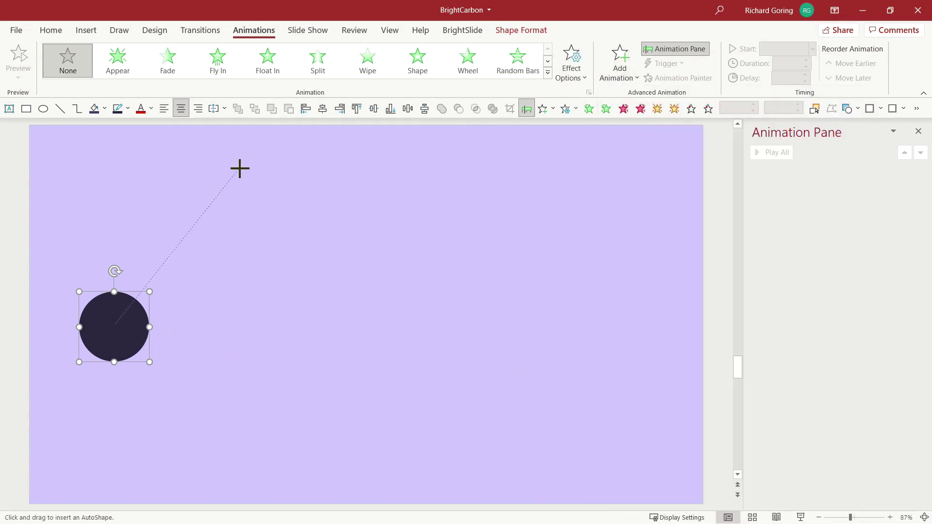
double_click(576, 297)
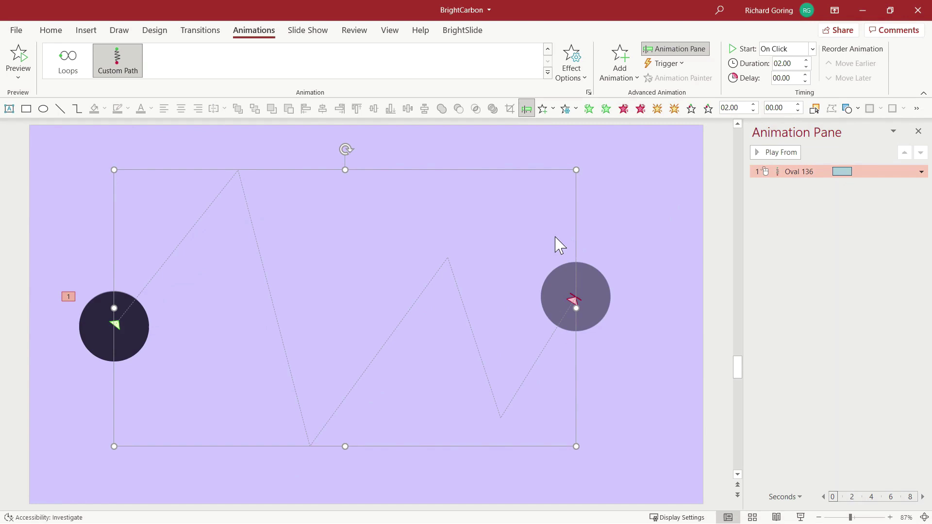
Use Edit Points to curve the zigzag path's first peak into a smooth point.
right_click(219, 193)
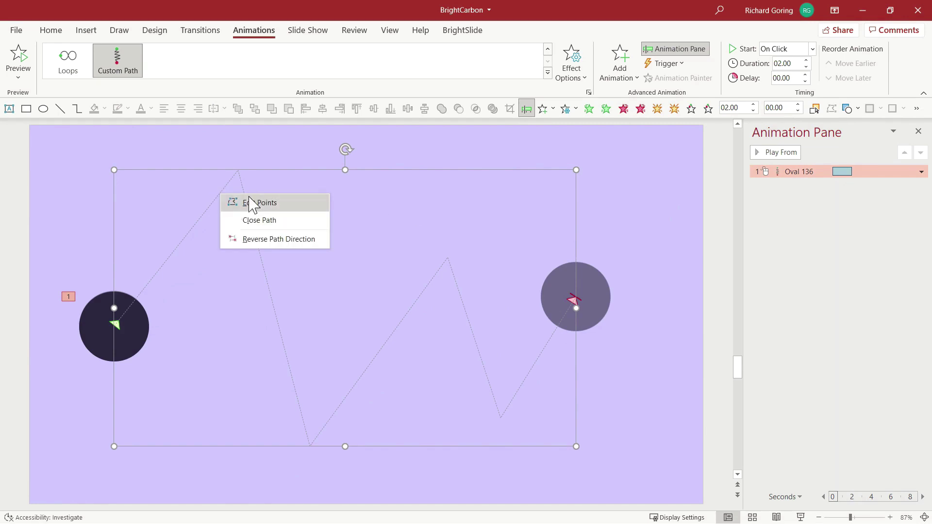
click(259, 203)
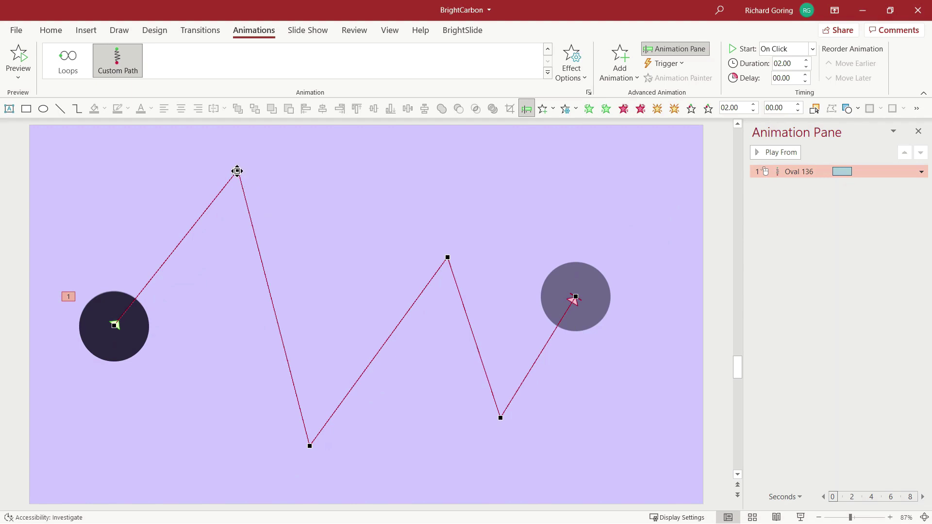
drag(262, 260, 315, 207)
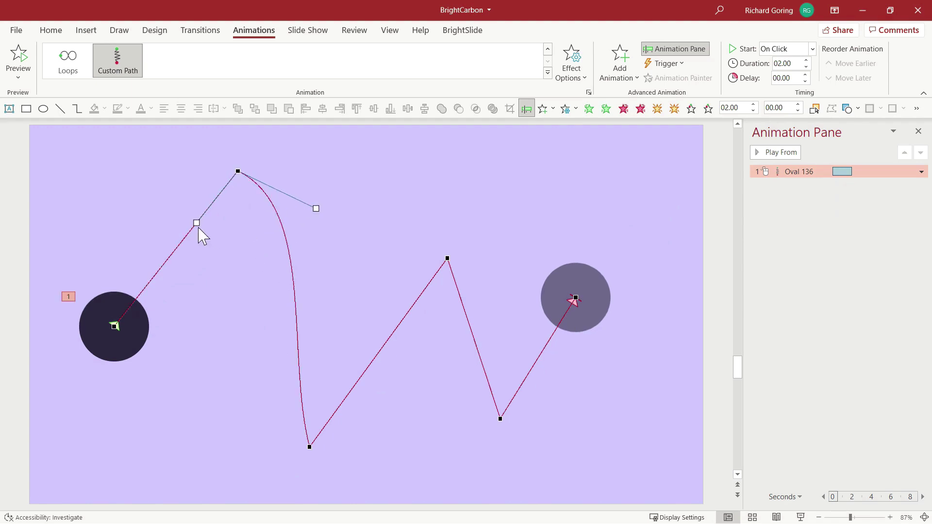
drag(197, 222, 158, 190)
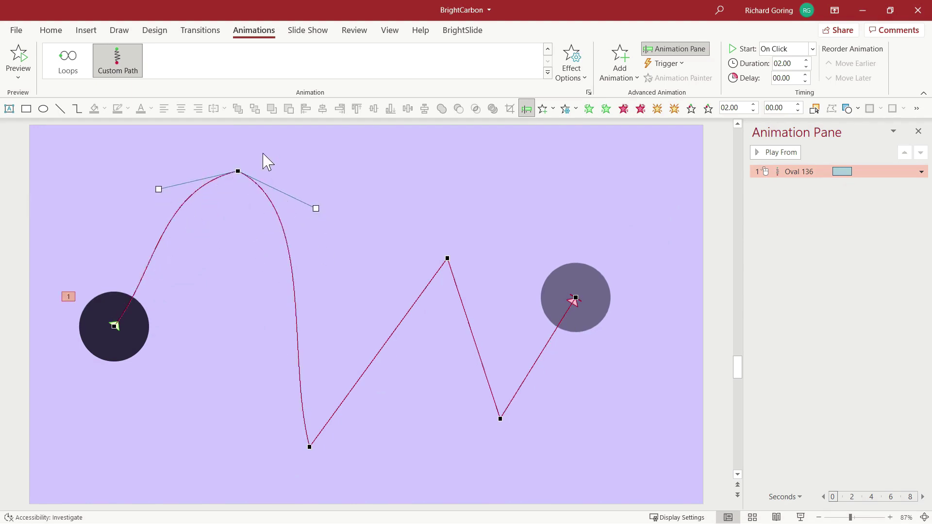
right_click(238, 172)
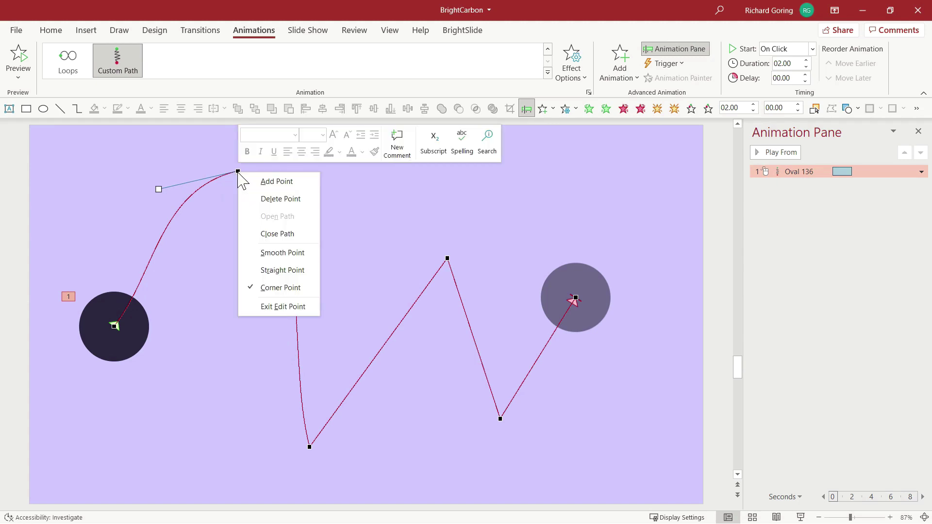
click(283, 253)
drag(316, 208, 289, 148)
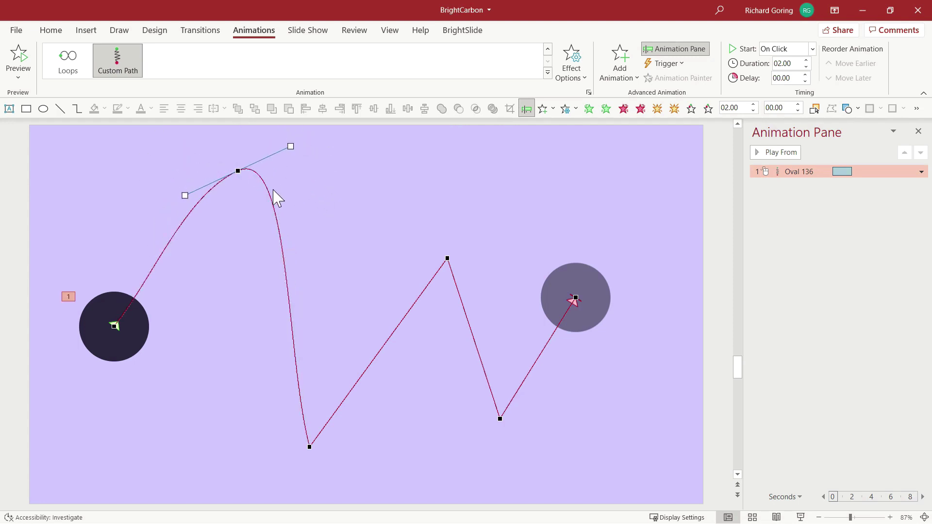
Exit point editing, then select and delete the motion path.
click(191, 274)
click(160, 256)
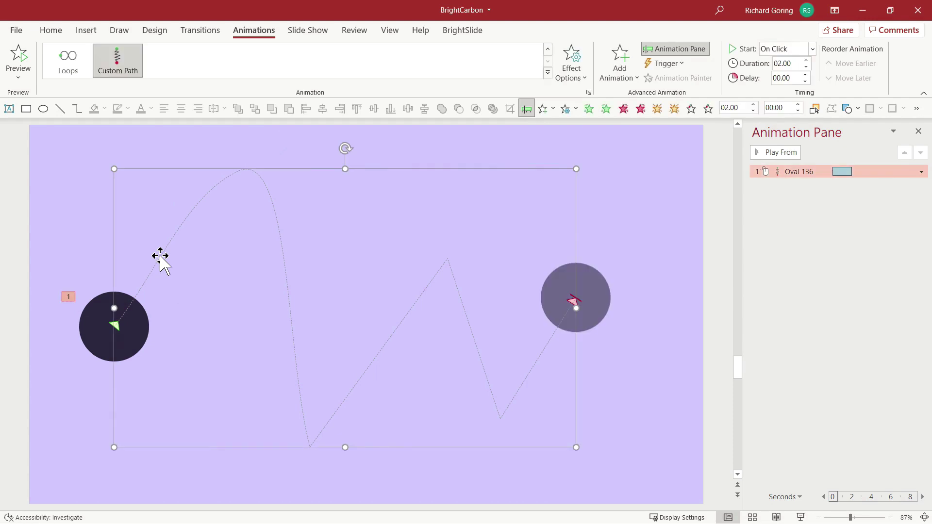
key(Delete)
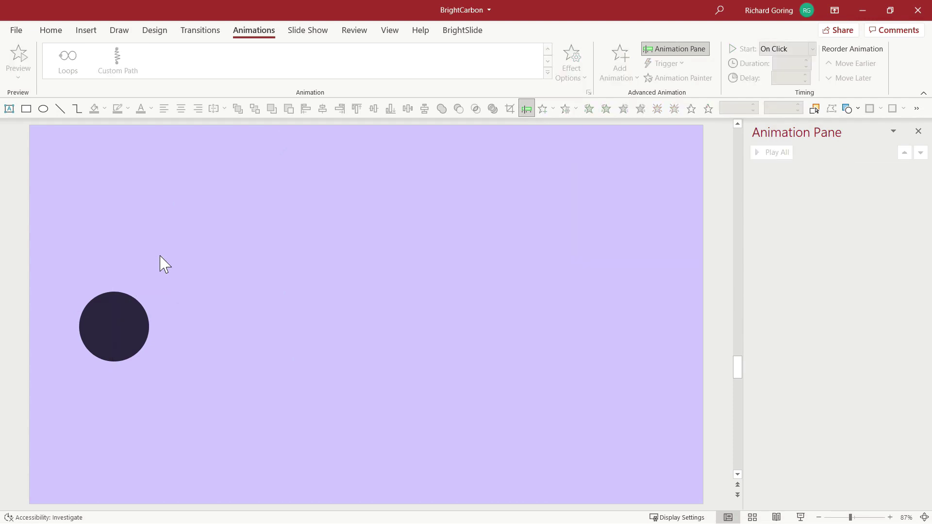
Draw a wavy Curve shape from the dark circle across to the slide's right side.
click(48, 30)
click(585, 73)
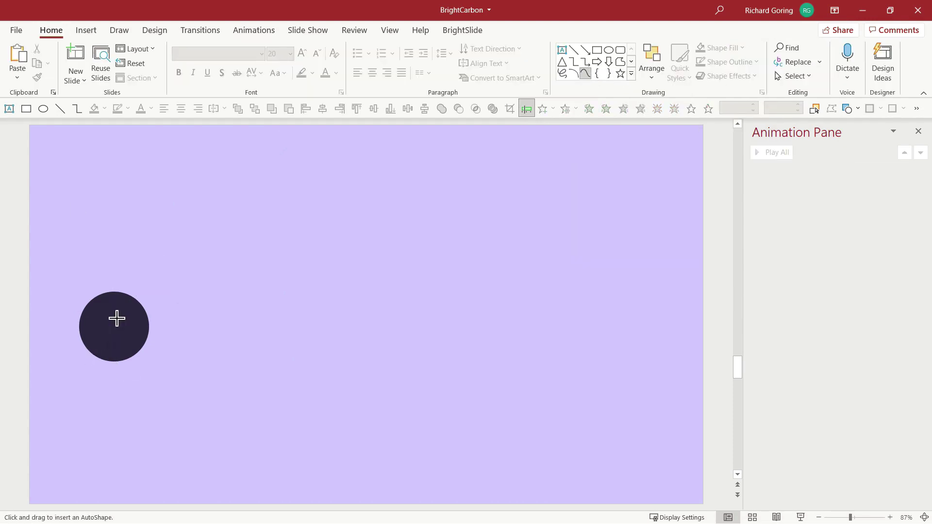
click(242, 180)
double_click(626, 339)
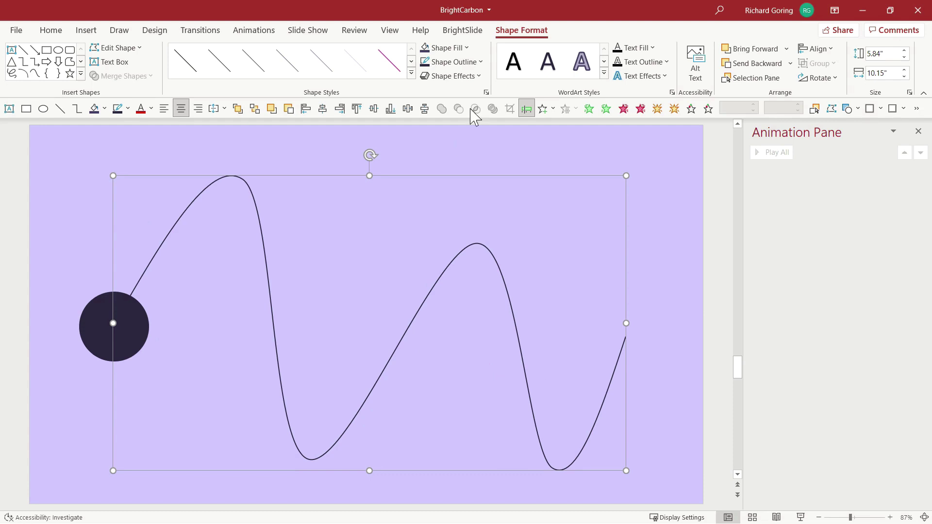
click(479, 33)
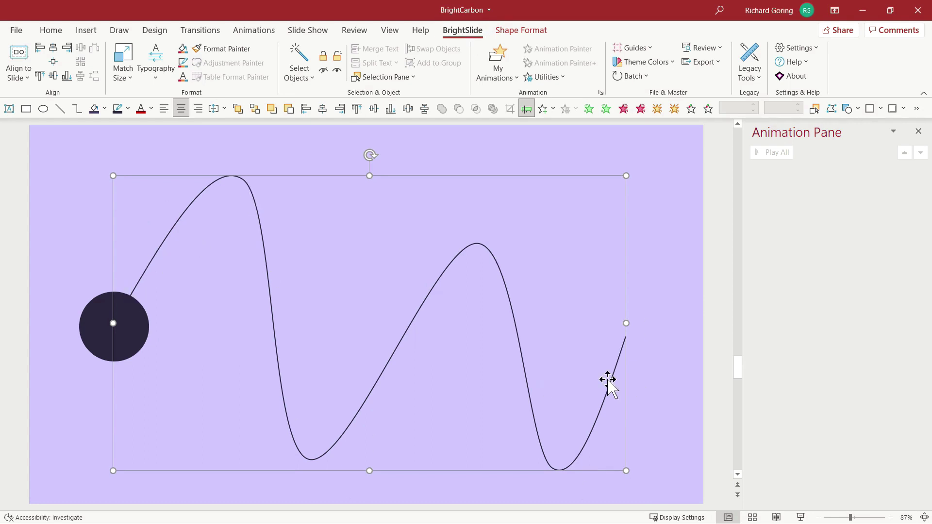
Apply the copied curve to the circle with BrightSlide Paste as Motion Path, then preview it.
click(89, 314)
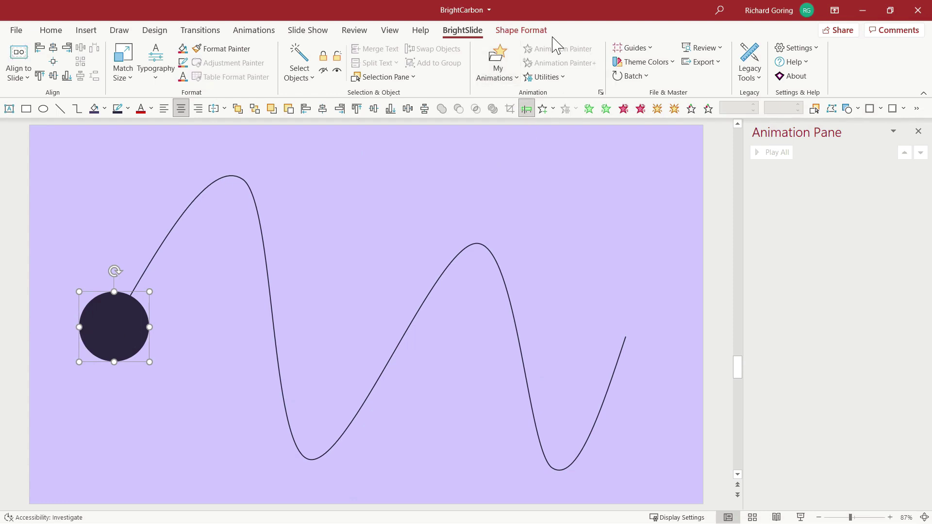
click(553, 78)
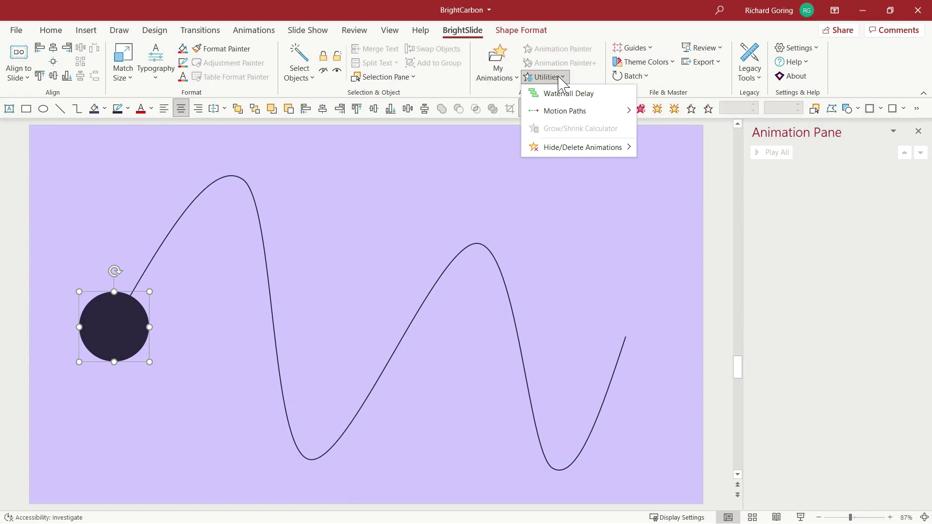
mouse_move(572, 116)
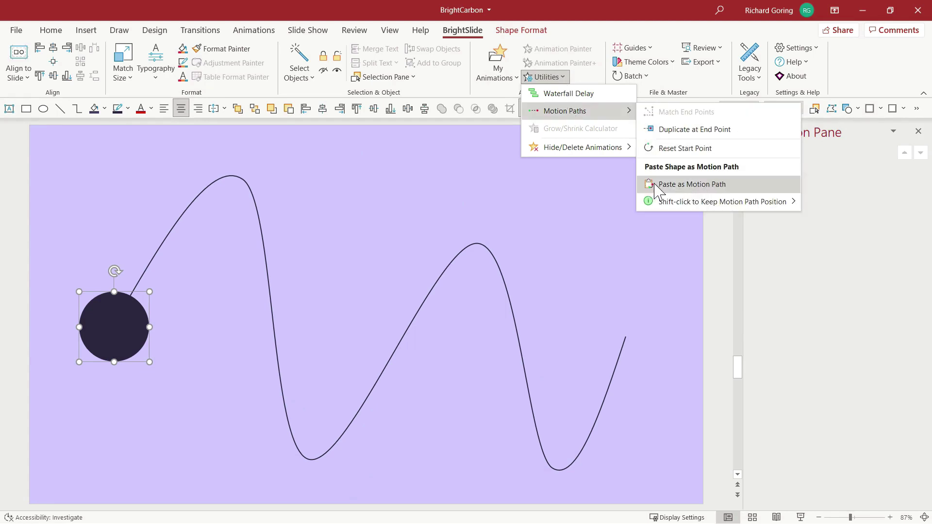
click(686, 187)
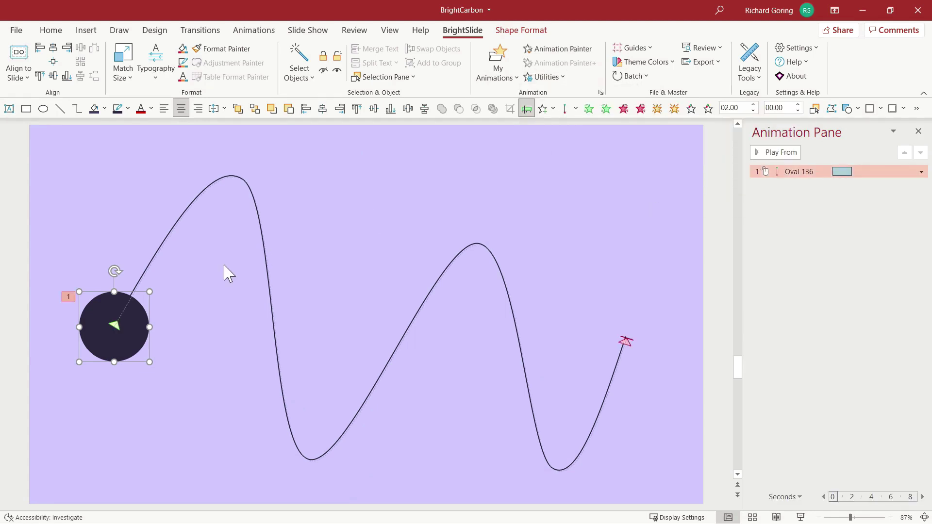
click(153, 258)
key(Escape)
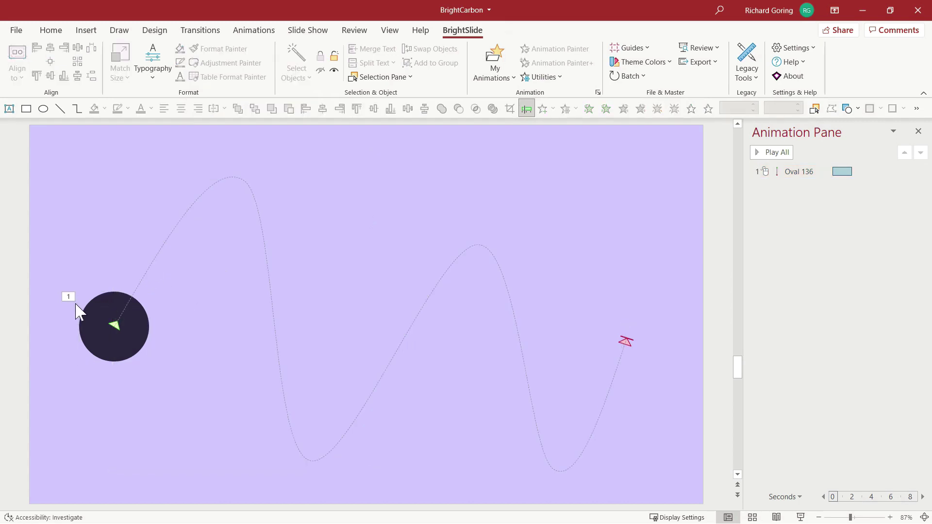
click(783, 152)
Duplicate the circle repeatedly until there are about thirty slightly offset copies.
click(108, 308)
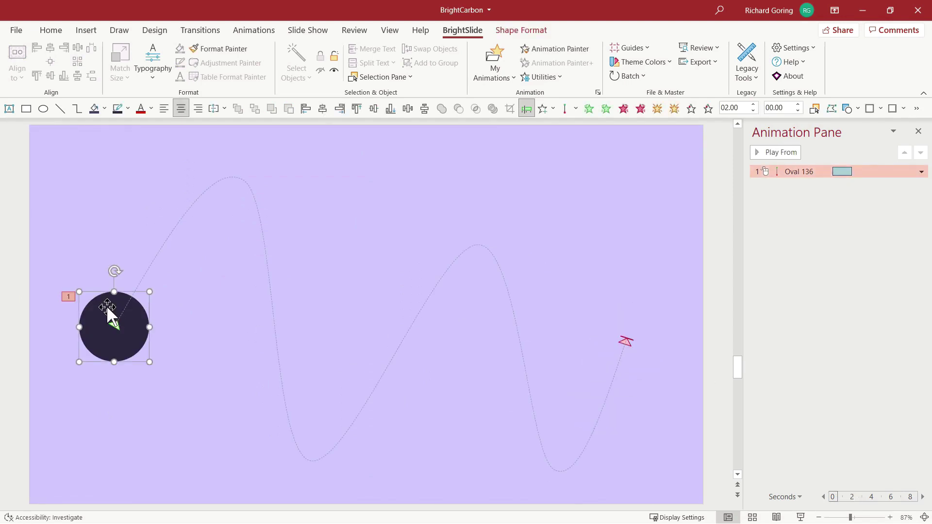
drag(103, 305, 109, 307)
key(ctrl+d)
key(ctrl+d)
key(ctrl+d)
key(ctrl+d)
key(ctrl+d)
key(ctrl+d)
key(ctrl+d)
key(ctrl+d)
key(ctrl+d)
key(ctrl+d)
key(ctrl+d)
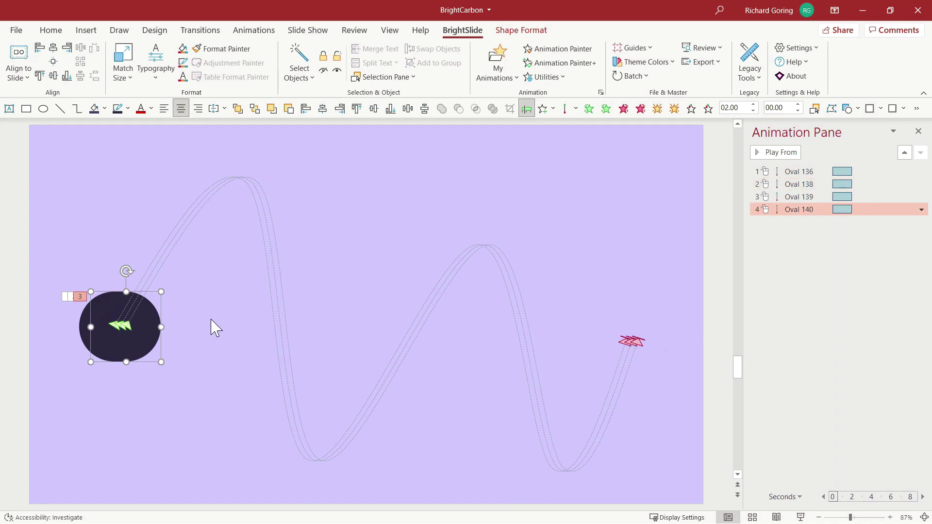
key(ctrl+d)
key(ctrl+d)
key(ctrl+d)
key(ctrl+d)
key(ctrl+d)
key(ctrl+d)
key(ctrl+d)
key(ctrl+d)
key(ctrl+d)
key(ctrl+d)
key(ctrl+d)
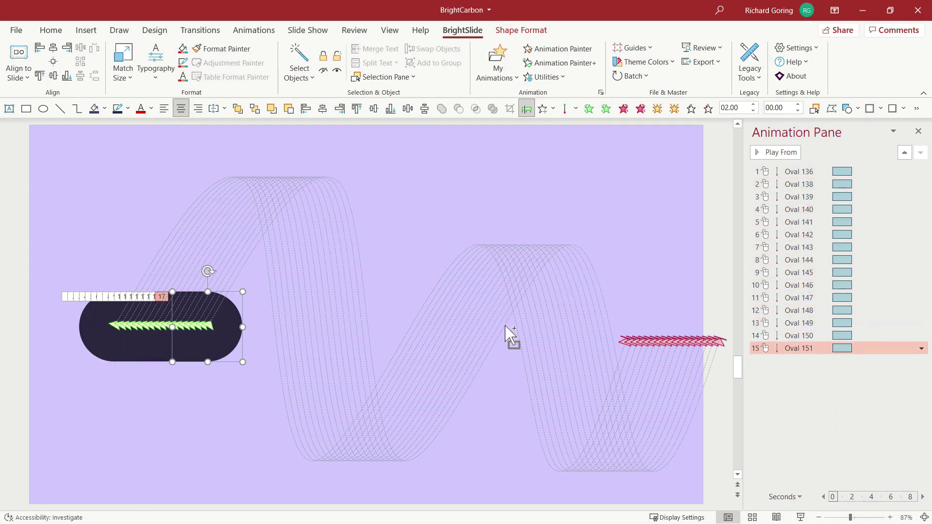
key(ctrl+d)
key(ctrl+d)
key(ctrl+d)
key(ctrl+d)
key(ctrl+d)
key(ctrl+d)
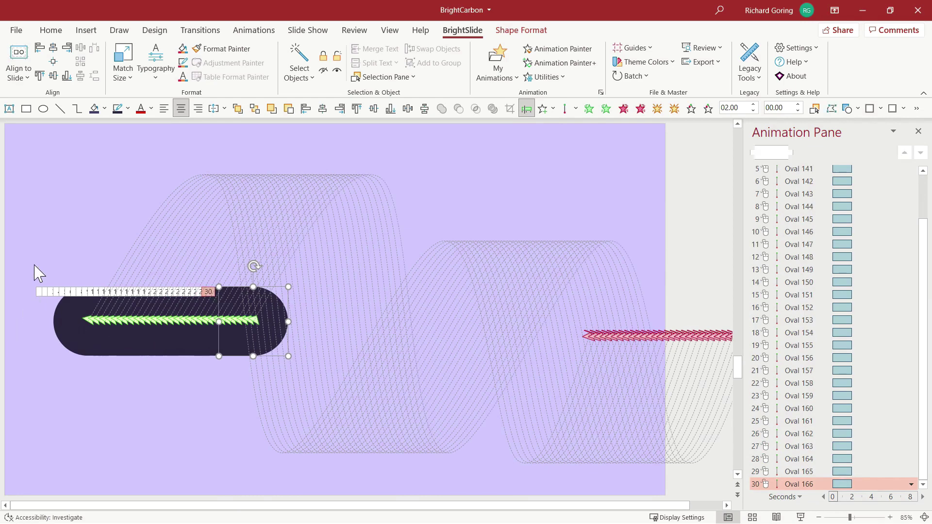
Left-align all the circle copies into one stack and set every animation to Start With Previous.
drag(31, 260, 382, 406)
click(307, 109)
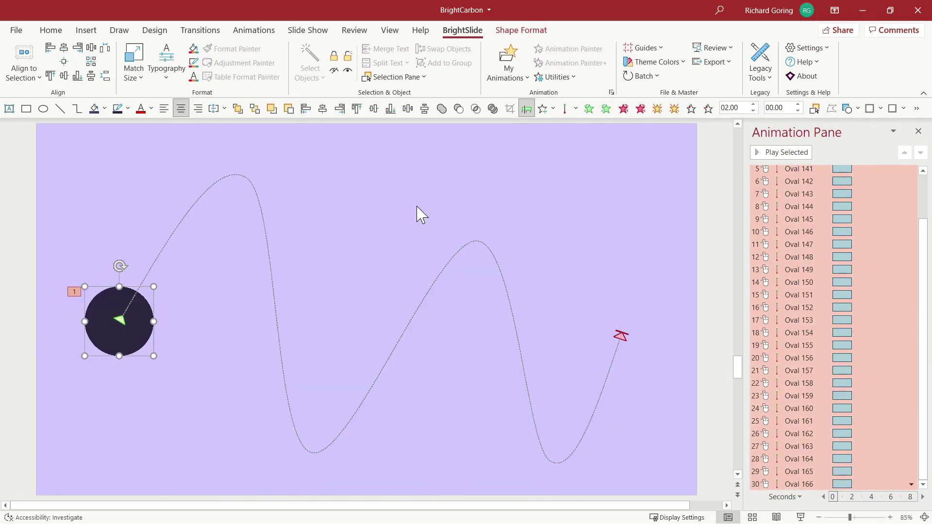
right_click(804, 211)
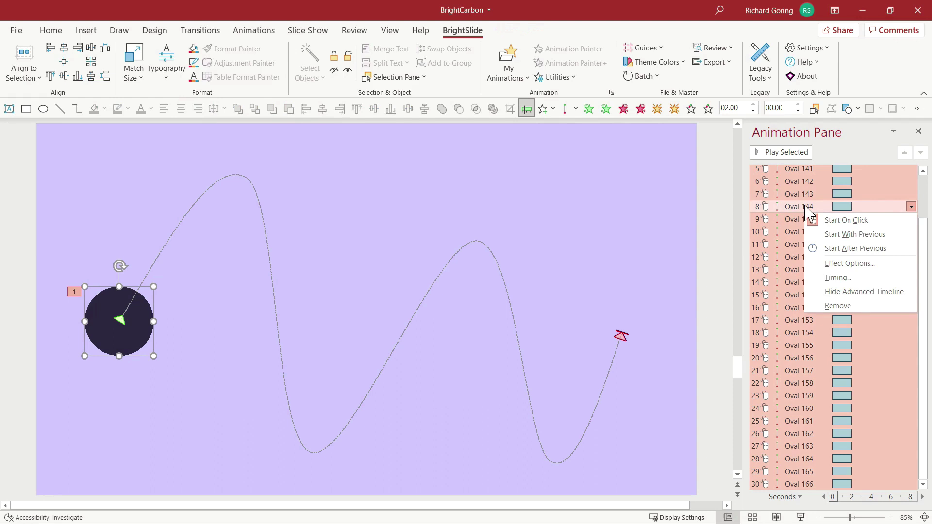
click(855, 235)
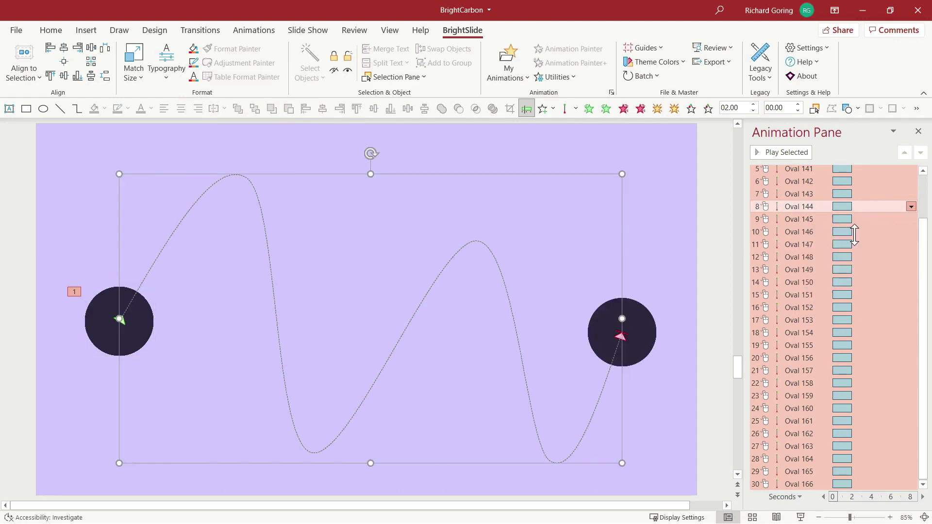
click(777, 153)
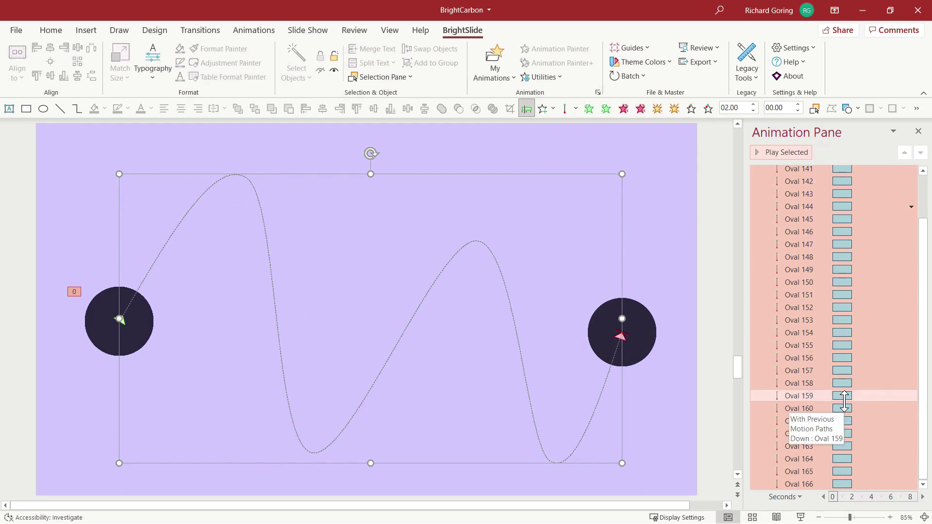
drag(56, 249, 234, 414)
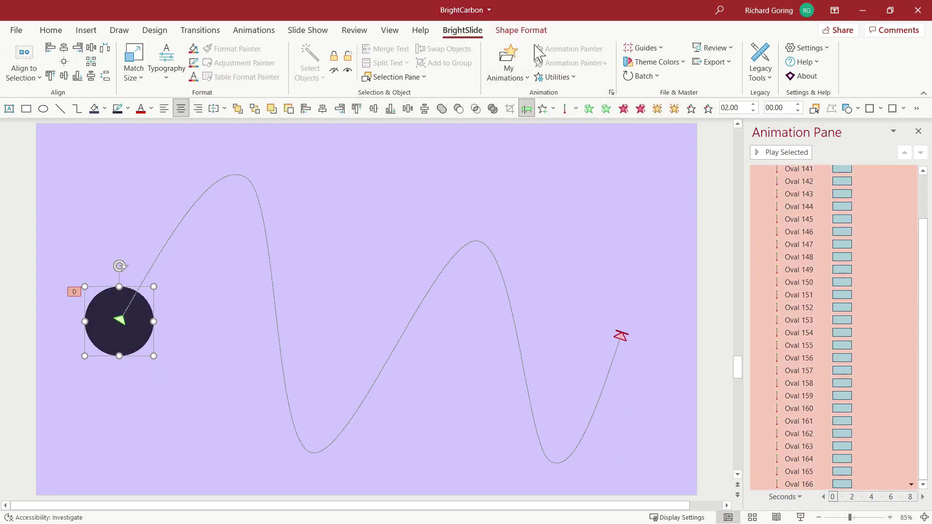
Apply a BrightSlide Waterfall Delay of 0.01 seconds to the stacked circles' animations.
click(566, 83)
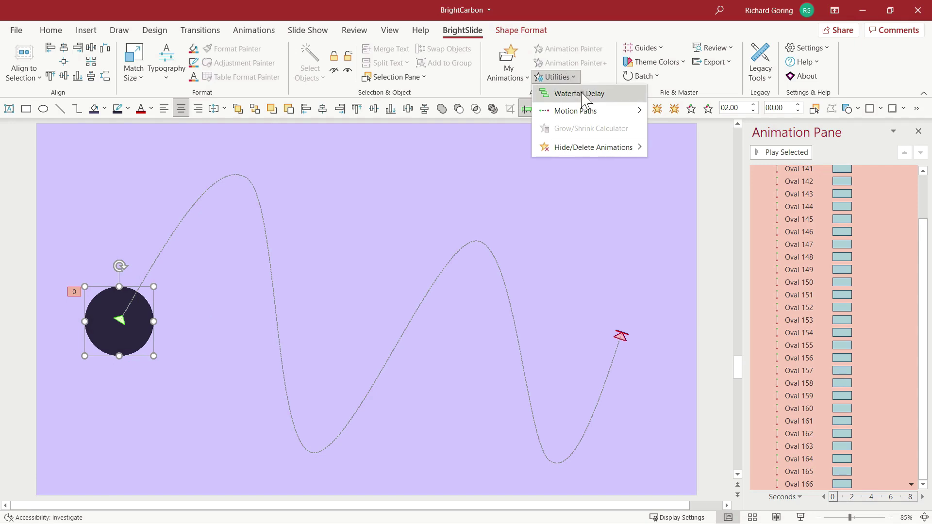
click(579, 94)
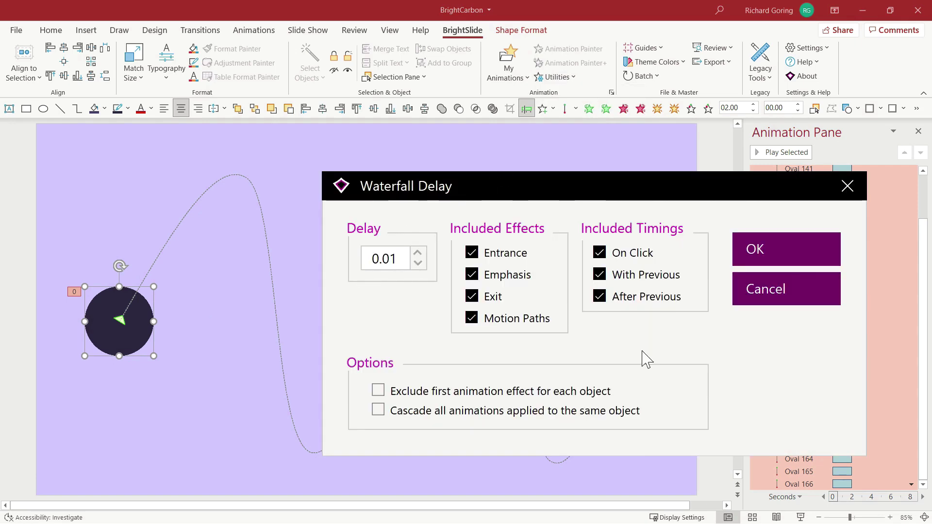
click(417, 252)
click(417, 253)
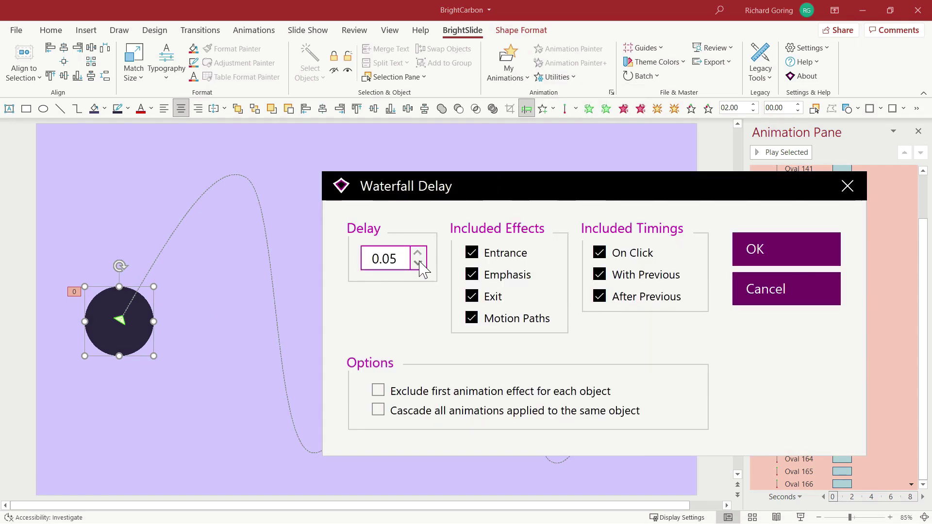
click(418, 263)
click(418, 263)
click(419, 262)
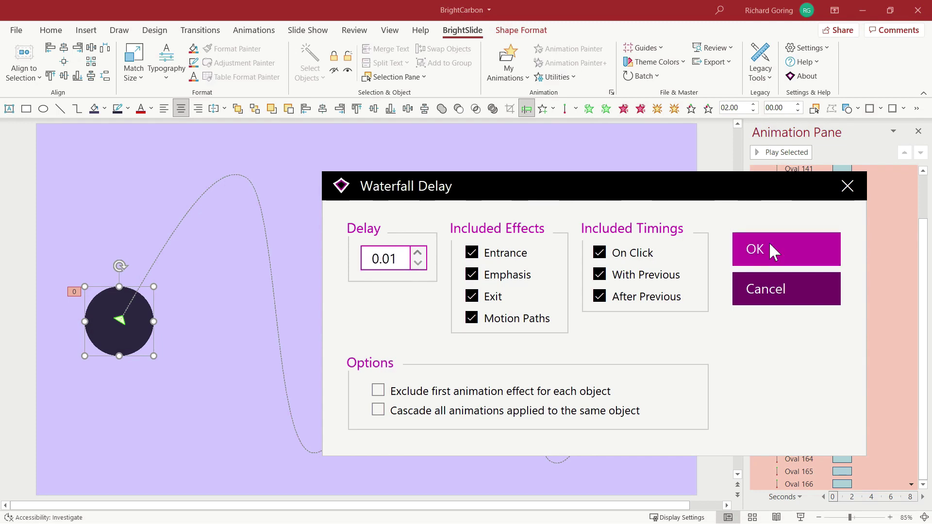
click(762, 257)
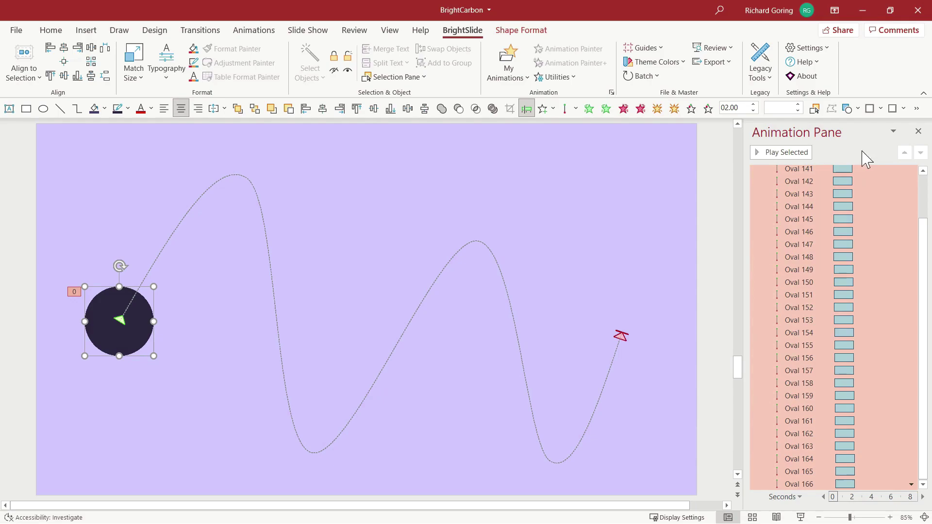